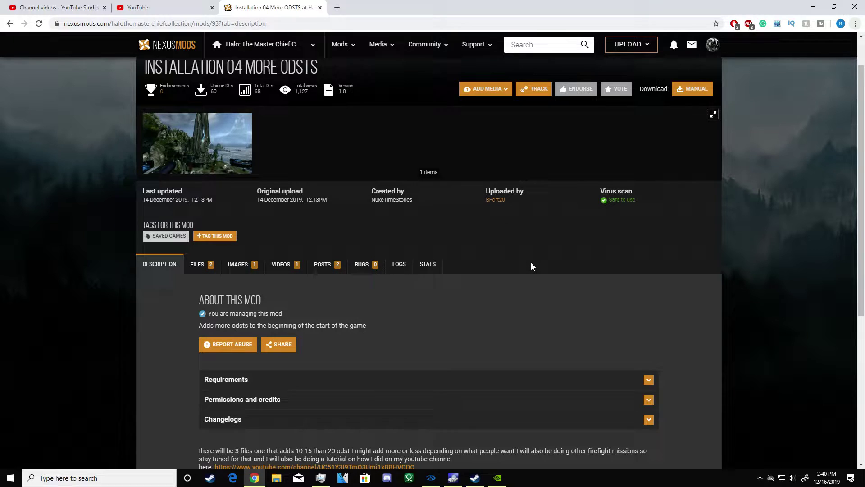
# Step: Browse the INSTALLATION 04 MORE ODSTS files list showing the 10 ODSTS and 15 odsts downloads
pyautogui.scroll(1, 531, 266)
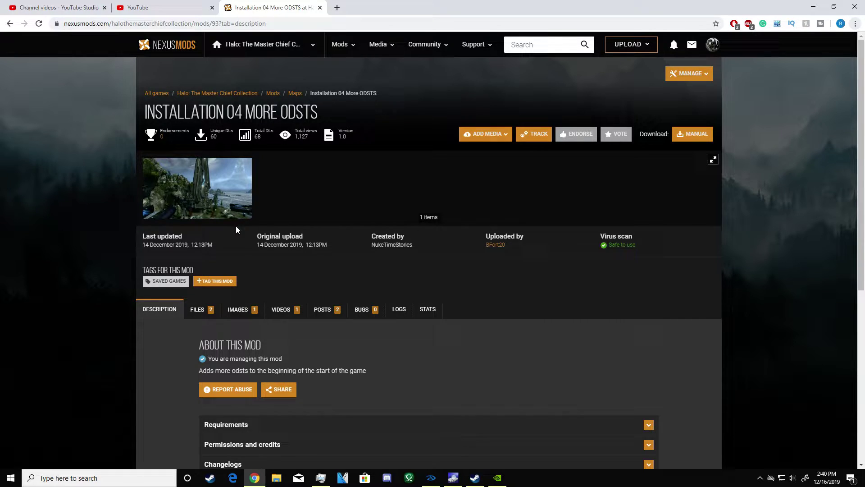
pyautogui.click(199, 309)
pyautogui.scroll(-3, 314, 345)
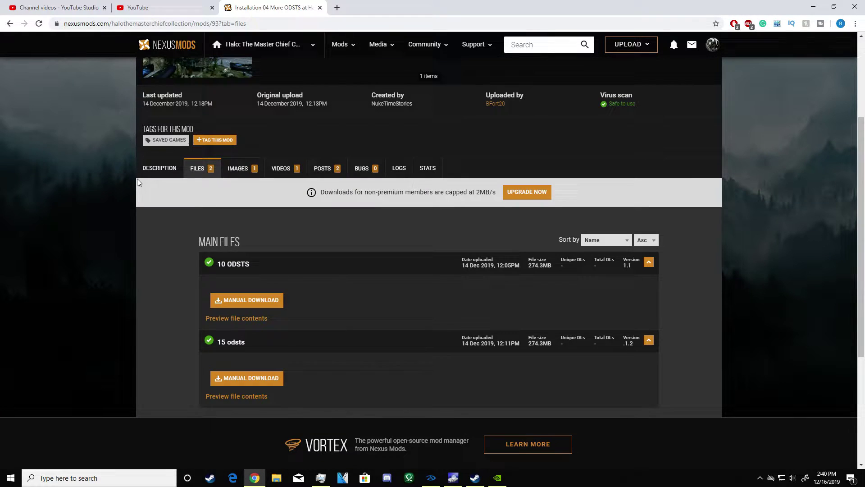
pyautogui.scroll(2, 356, 203)
pyautogui.scroll(1, 366, 257)
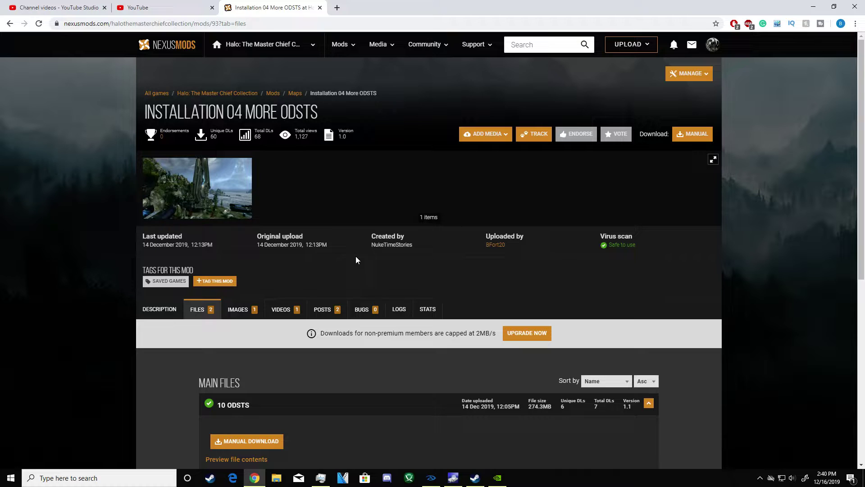
pyautogui.scroll(-3, 360, 252)
pyautogui.scroll(3, 491, 261)
pyautogui.moveTo(145, 113); pyautogui.dragTo(325, 118)
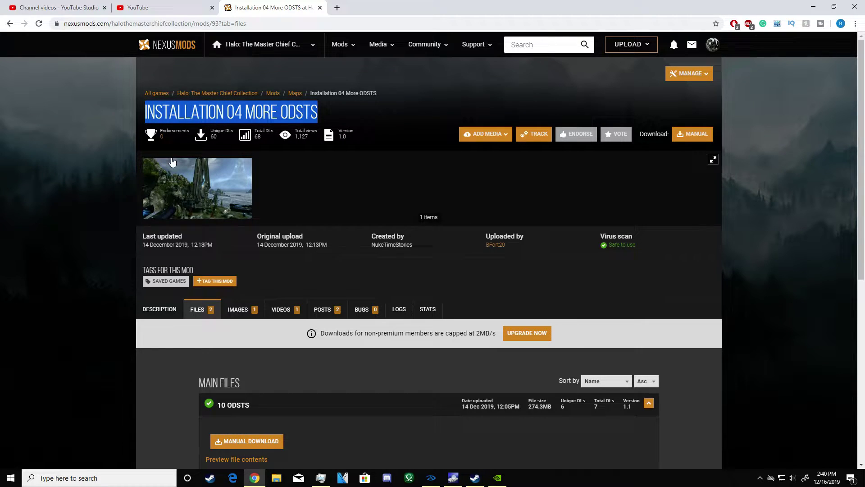
pyautogui.scroll(-5, 248, 215)
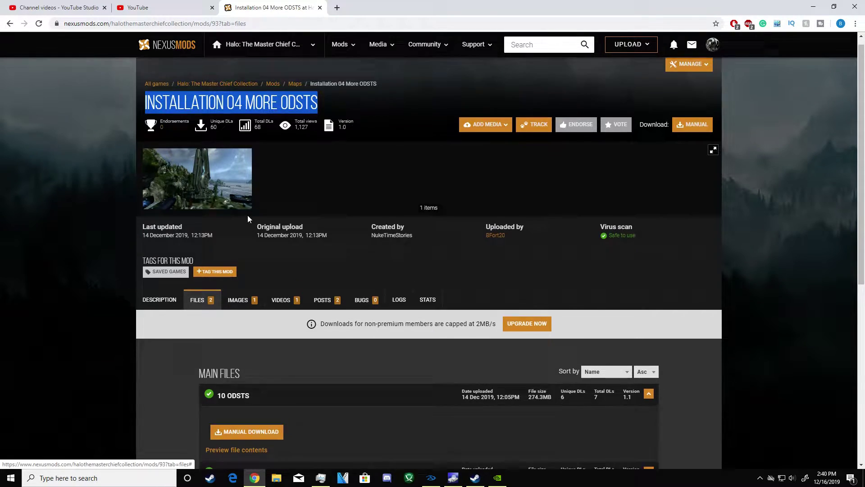
# Step: Start the slow download of 10 ODSTS-93-1-1-1576343153.rar and close the browser's download bar
pyautogui.click(239, 223)
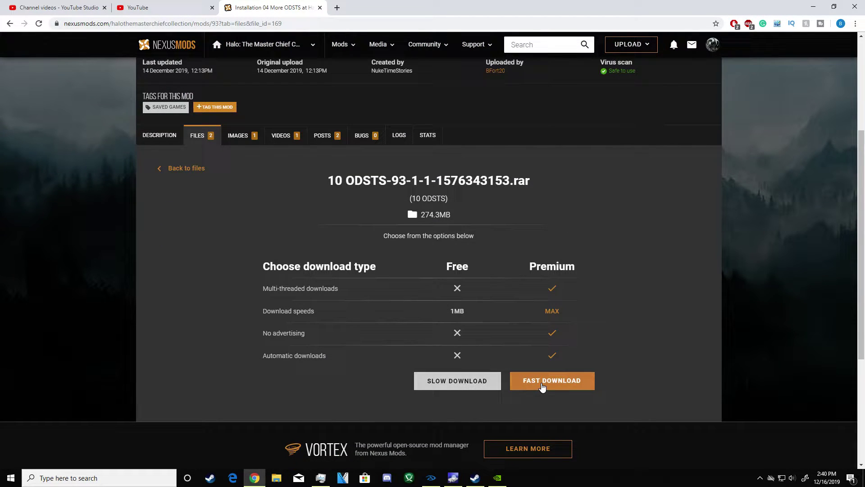
pyautogui.click(448, 382)
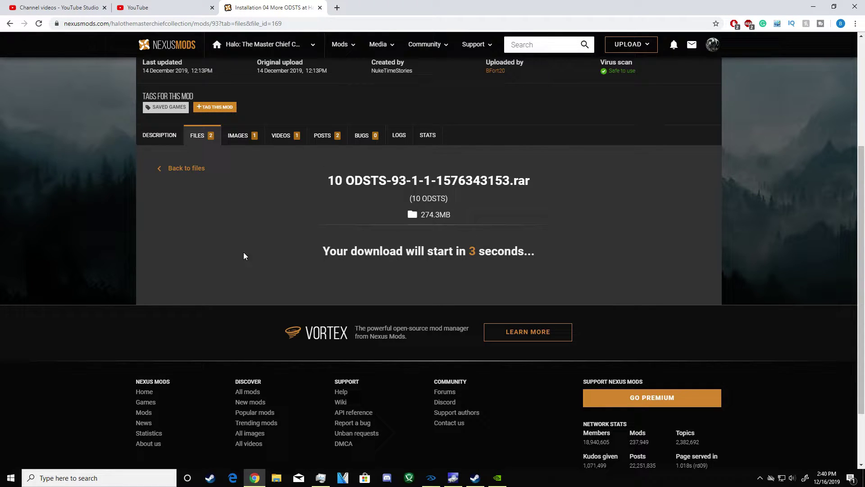
pyautogui.tripleClick(334, 251)
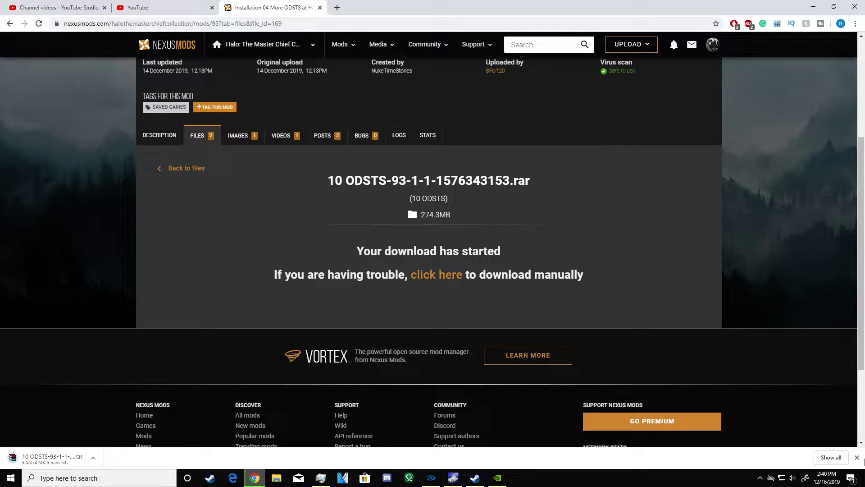
pyautogui.click(858, 457)
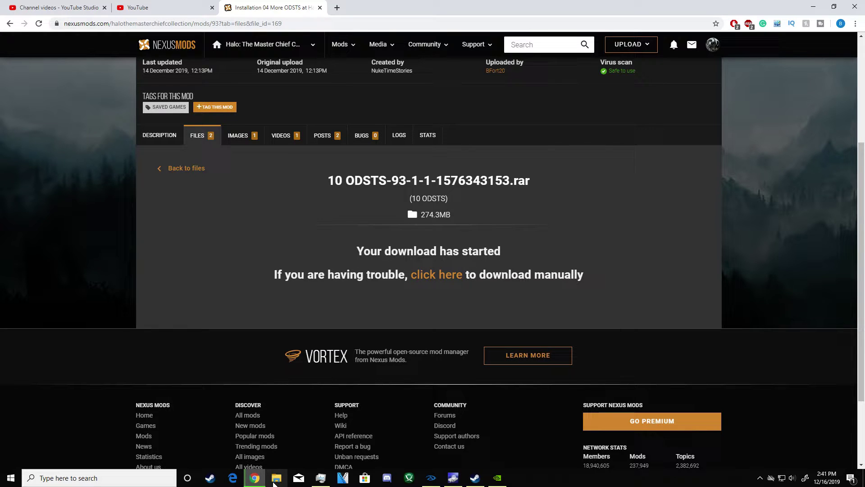
# Step: In File Explorer, go to the My Passport Ultra (G:) drive's SteamLibrary\steamapps\common folder
pyautogui.click(274, 482)
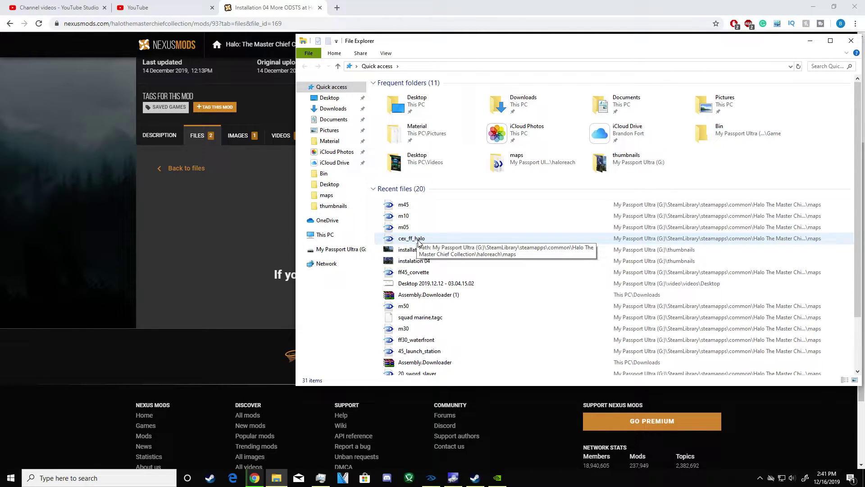
pyautogui.click(338, 250)
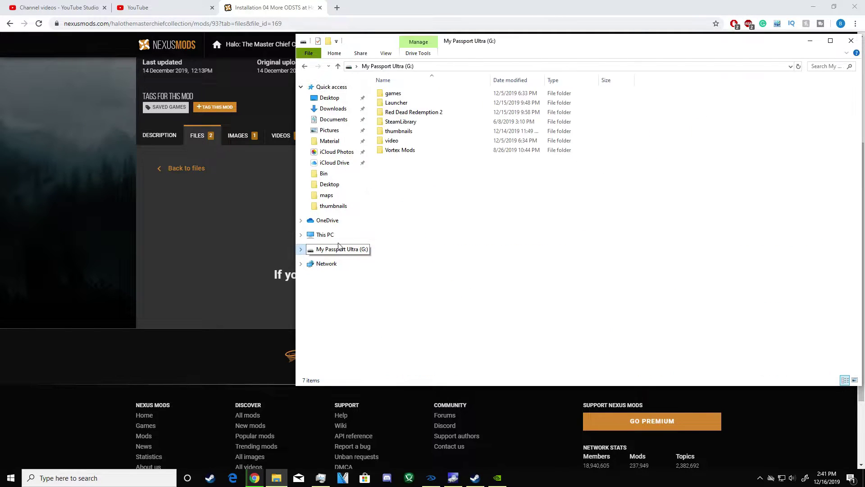
pyautogui.doubleClick(390, 123)
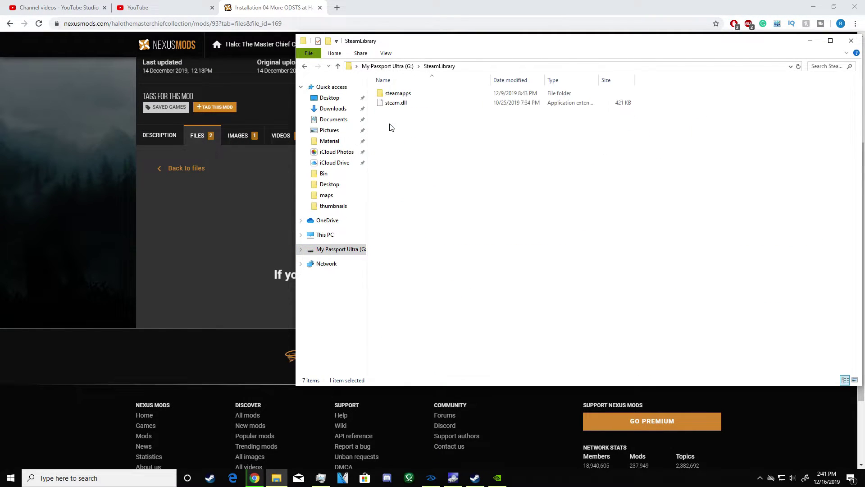
pyautogui.doubleClick(390, 93)
pyautogui.doubleClick(391, 93)
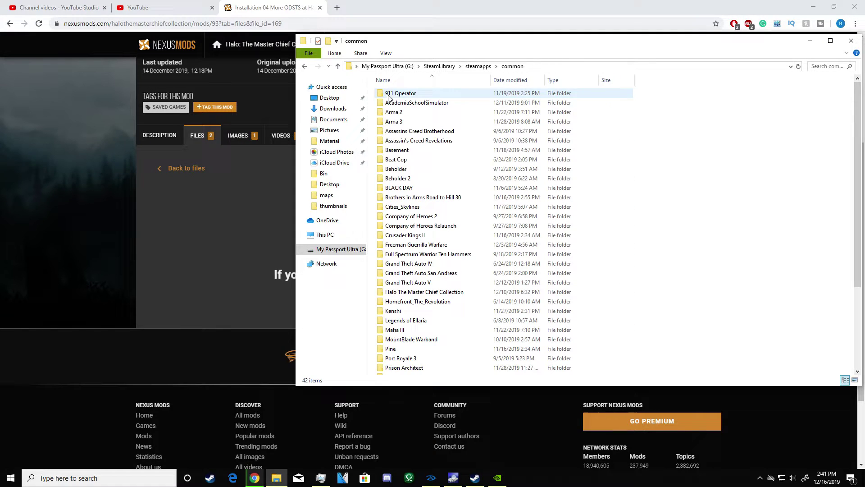
# Step: Open Halo The Master Chief Collection\haloreach\maps and look through its map files
pyautogui.doubleClick(414, 292)
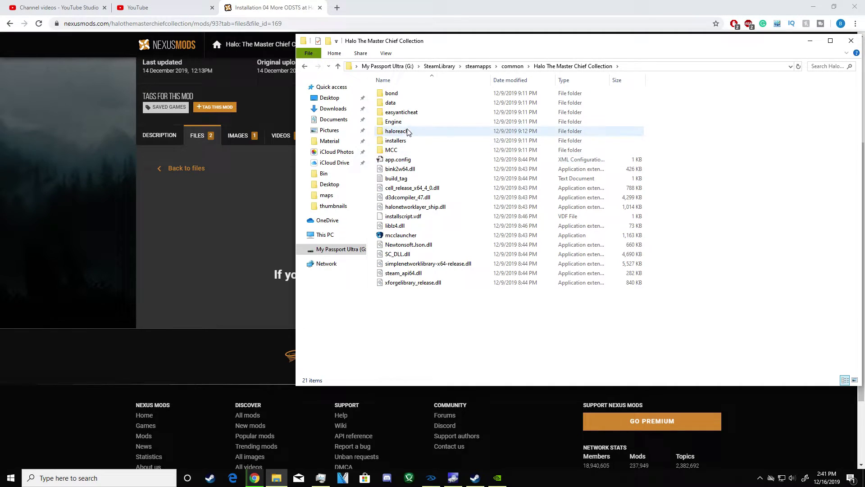
pyautogui.click(390, 131)
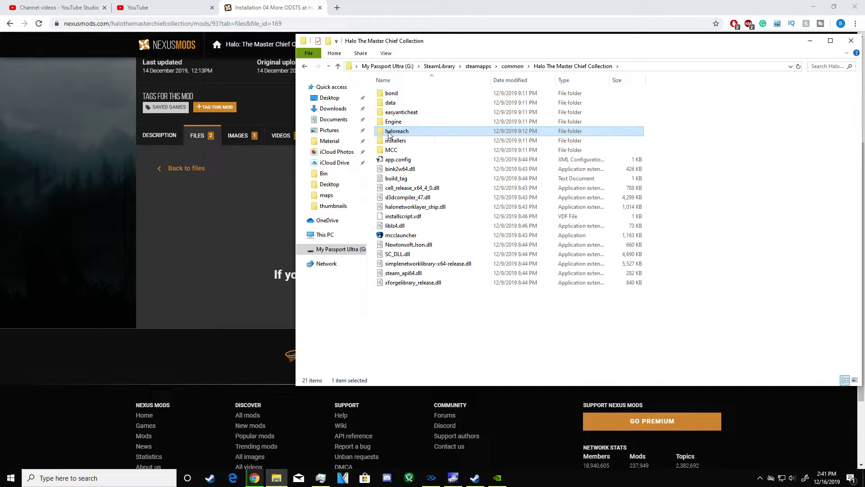
pyautogui.click(389, 131)
pyautogui.doubleClick(444, 136)
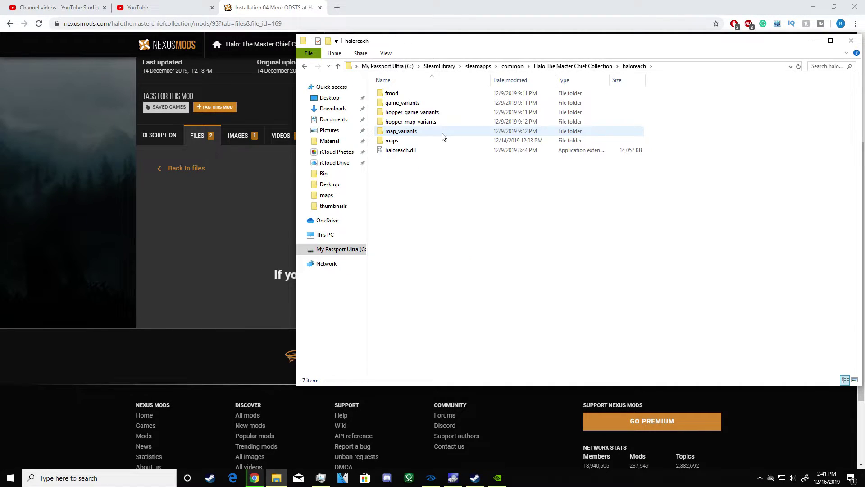
pyautogui.doubleClick(390, 140)
pyautogui.scroll(-1, 401, 141)
pyautogui.scroll(-5, 415, 296)
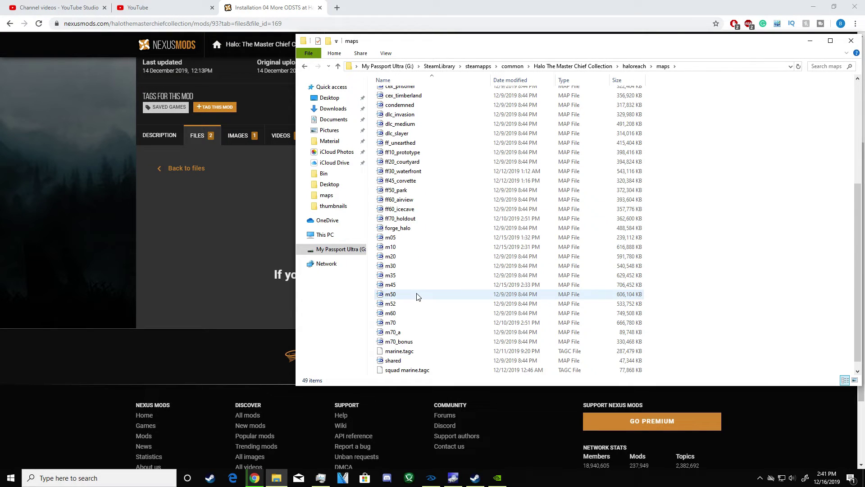
pyautogui.scroll(7, 396, 234)
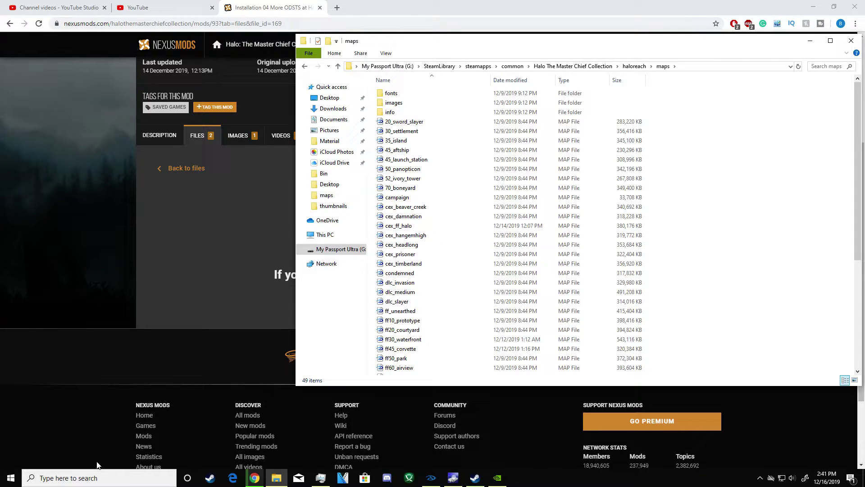
# Step: Launch WinRAR from a 'rar' search and dismiss the licence reminder
pyautogui.click(54, 478)
pyautogui.write('rar')
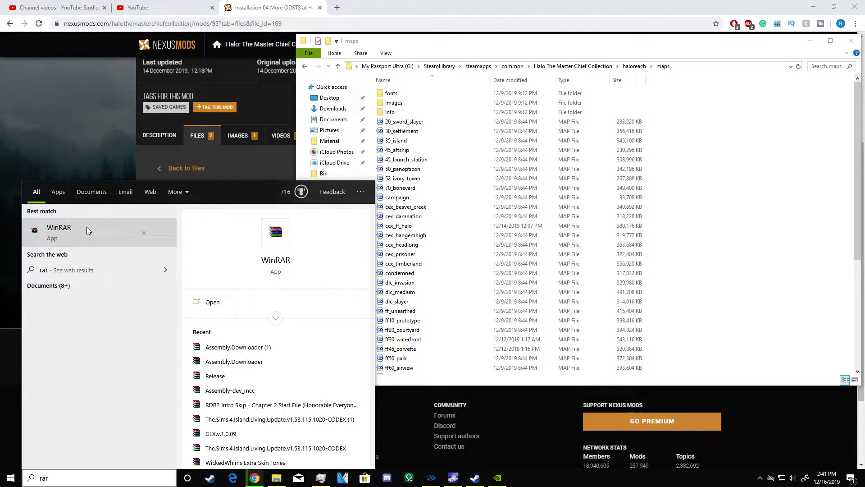
pyautogui.click(87, 226)
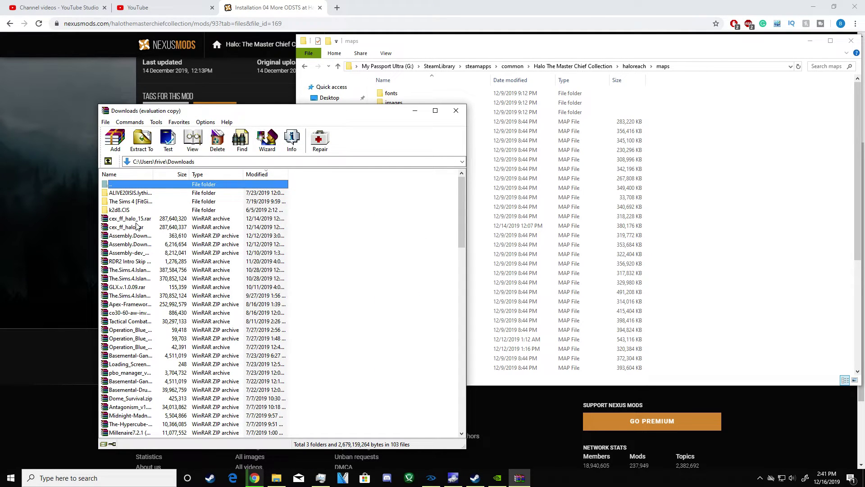
pyautogui.click(352, 245)
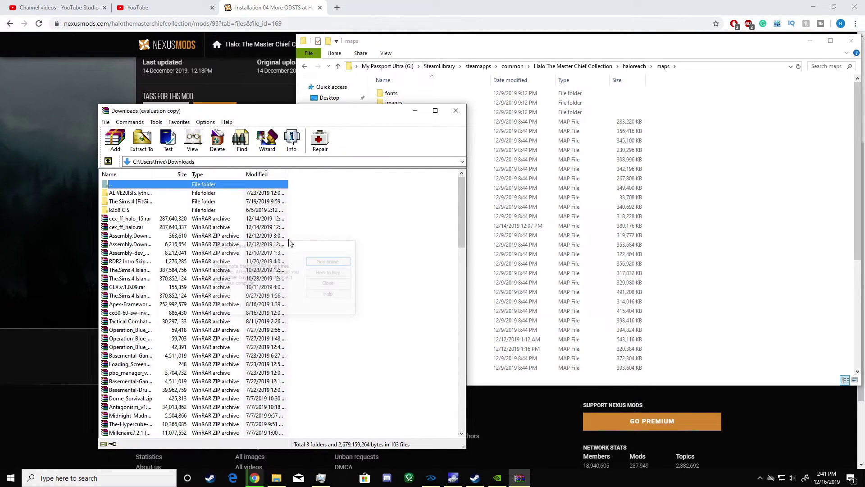
# Step: Open cex_ff_halo_15.rar and drag cex_ff_halo.map into the haloreach maps folder
pyautogui.doubleClick(145, 218)
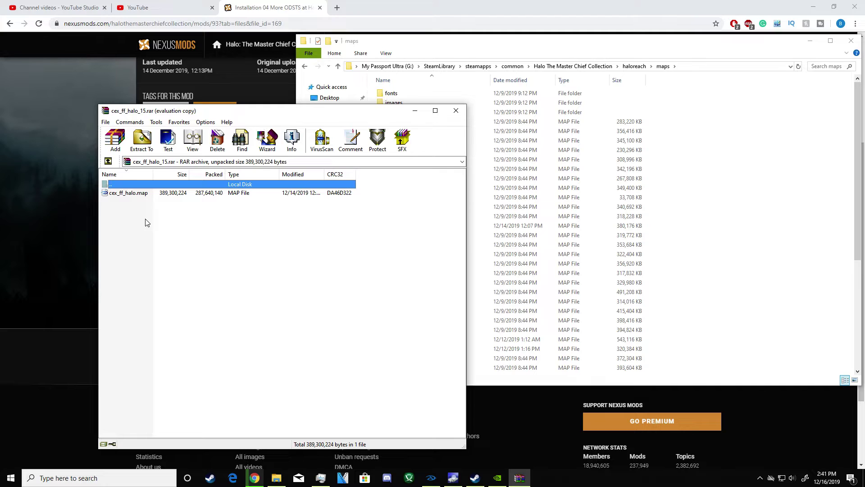
pyautogui.click(120, 192)
pyautogui.moveTo(863, 290); pyautogui.dragTo(707, 201)
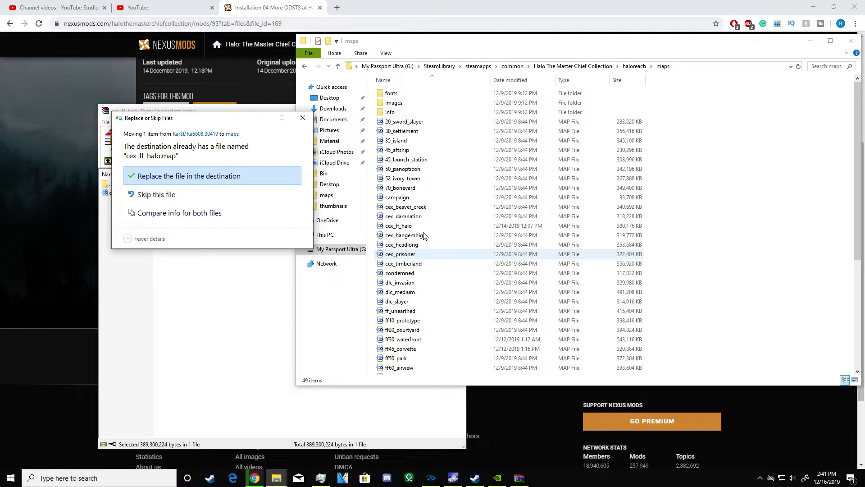
# Step: Choose to replace the existing cex_ff_halo.map in the destination folder
pyautogui.click(170, 182)
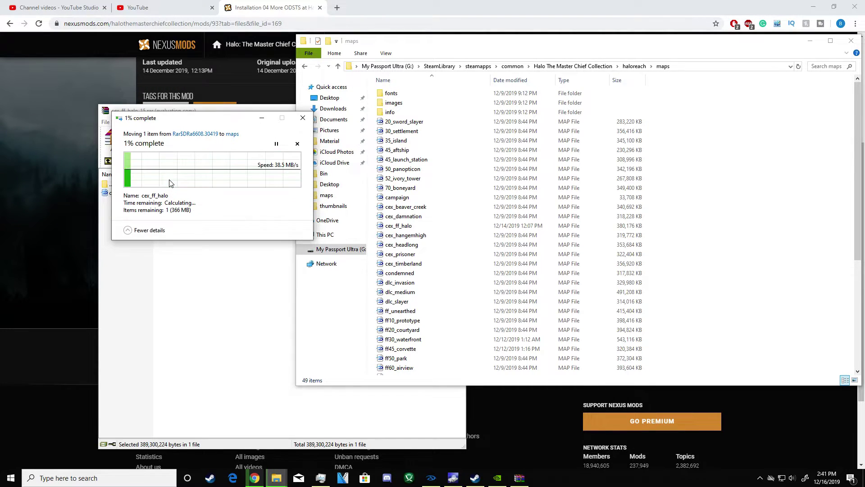